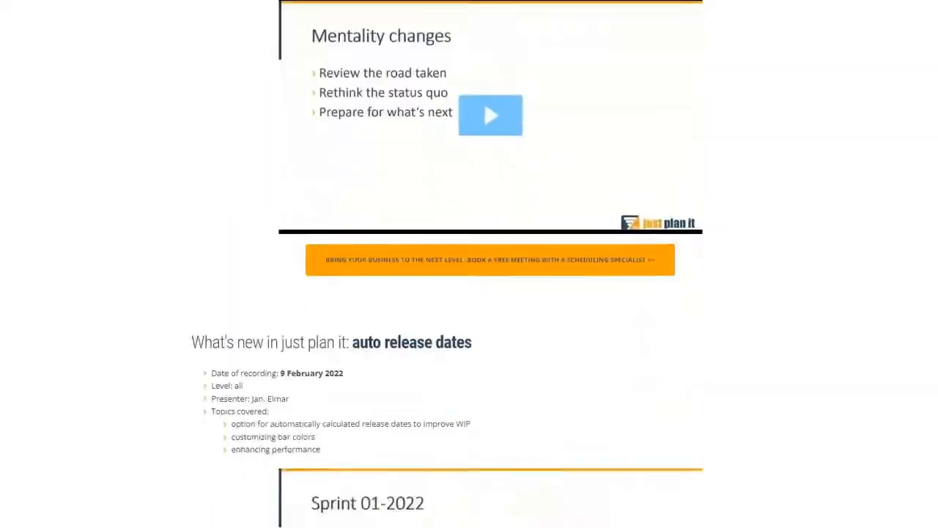
Browse the what's-new entries in the collection of recorded webinars
{"action": "scroll", "coordinate": [469, 264], "scroll_direction": "down", "scroll_amount": 15}
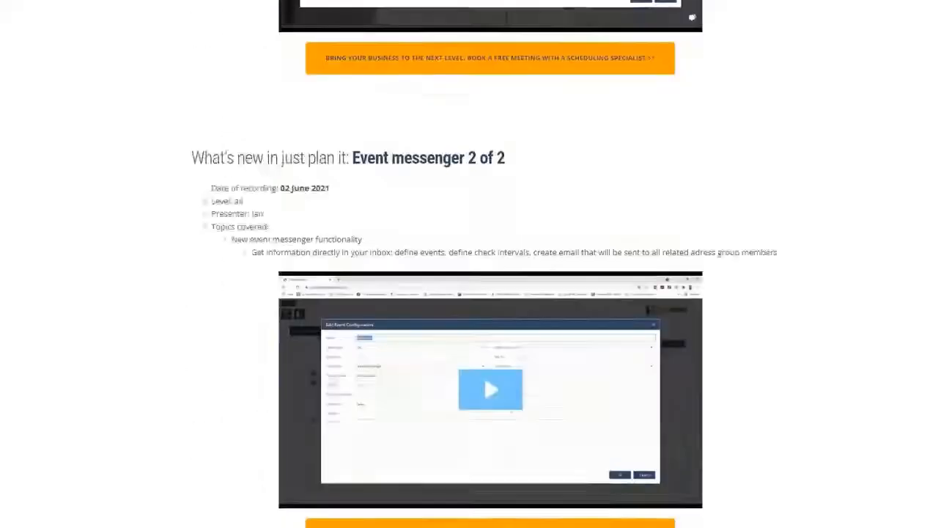
{"action": "scroll", "coordinate": [469, 264], "scroll_direction": "up", "scroll_amount": 10}
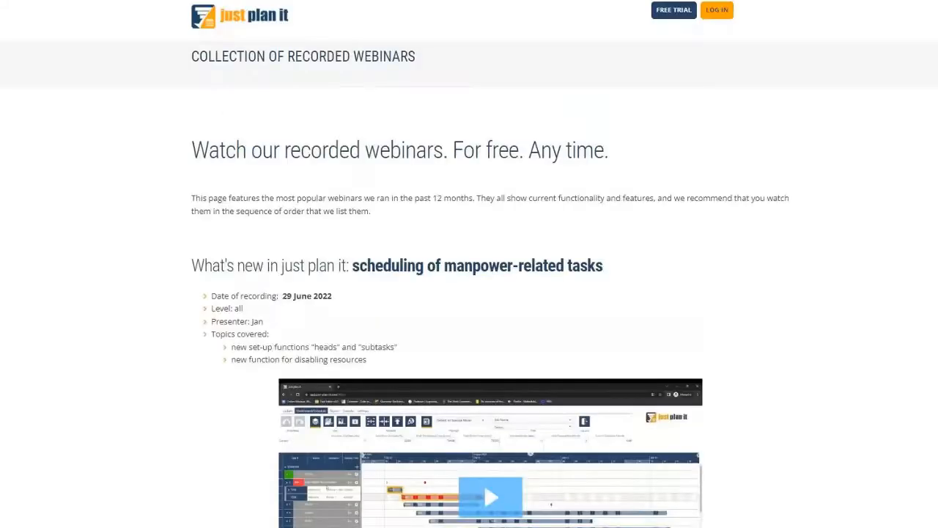
{"action": "scroll", "coordinate": [638, 249], "scroll_direction": "down", "scroll_amount": 2}
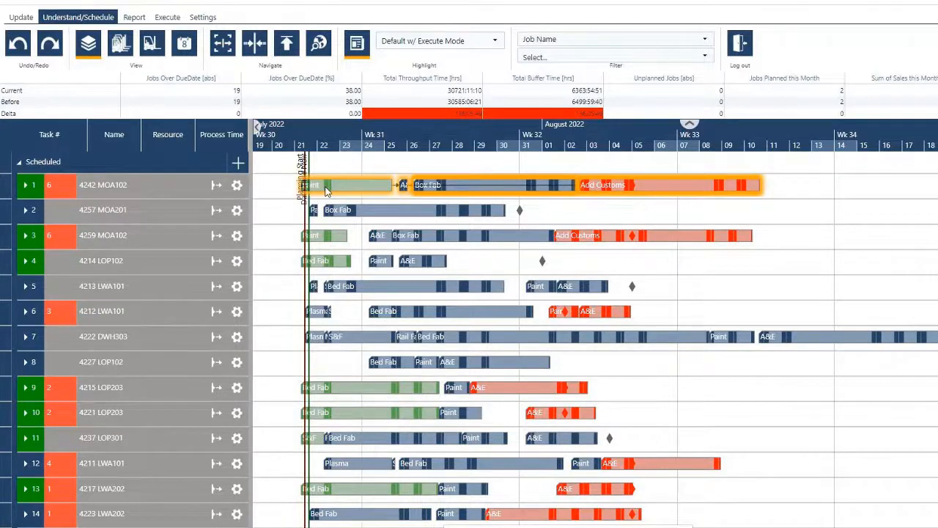
Expand job 4242 MOA102 in the schedule to list its individual tasks
{"action": "mouse_move", "coordinate": [326, 190]}
{"action": "left_click", "coordinate": [25, 187]}
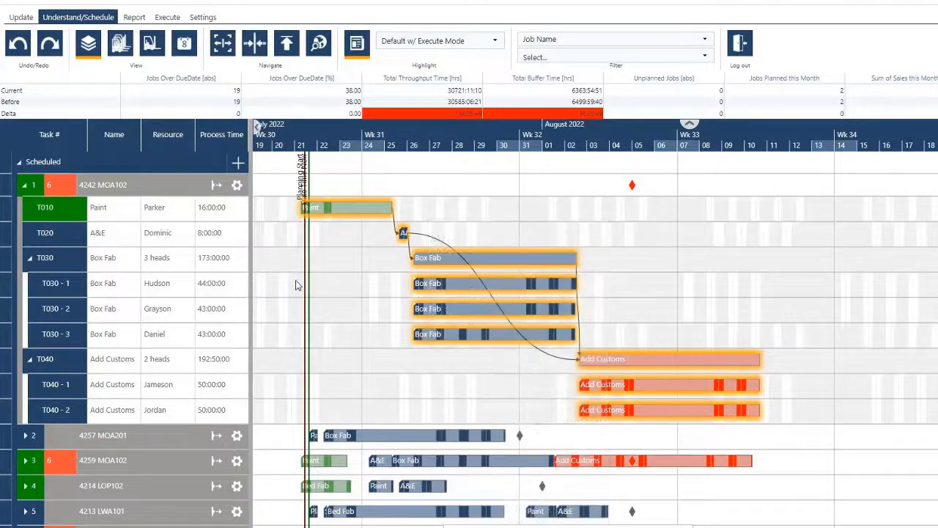
Try setting the Box Fab task T030 of job 4242 MOA102 to 2 heads, and undo the change
{"action": "right_click", "coordinate": [482, 264]}
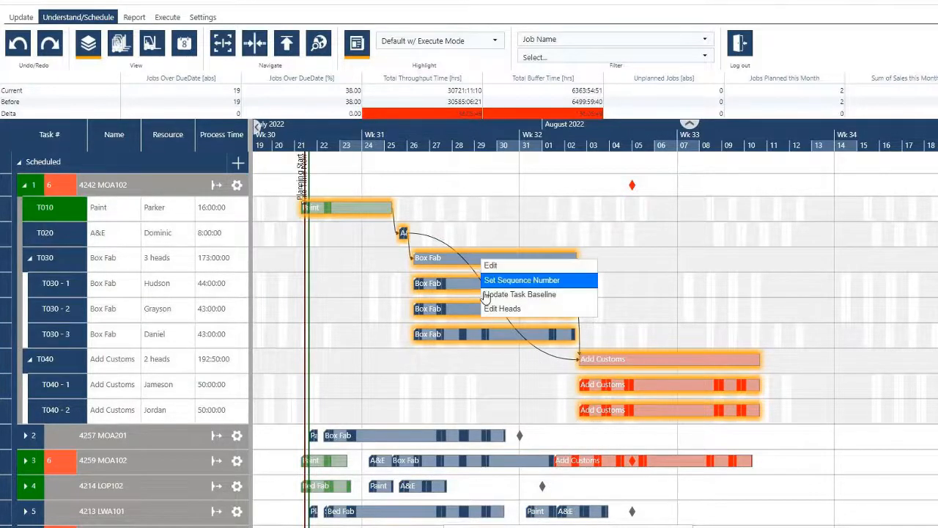
{"action": "left_click", "coordinate": [503, 308]}
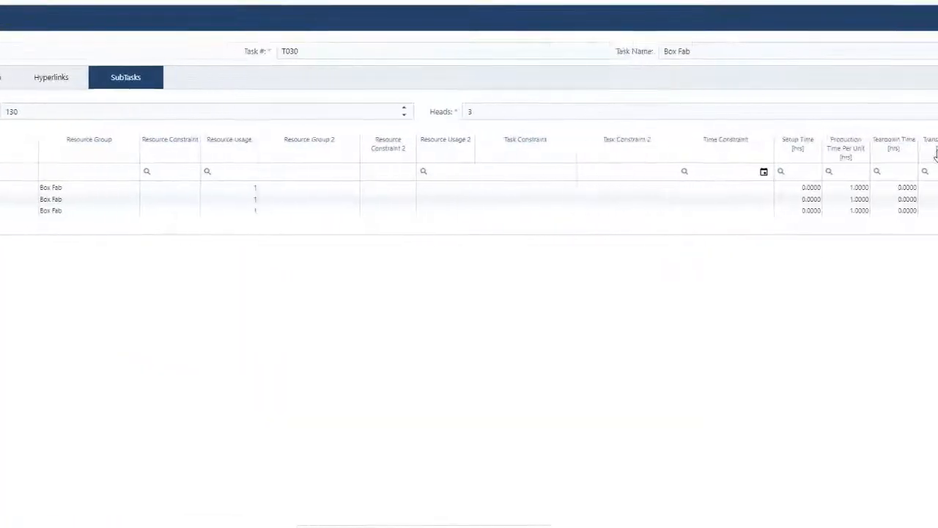
{"action": "left_click", "coordinate": [902, 115]}
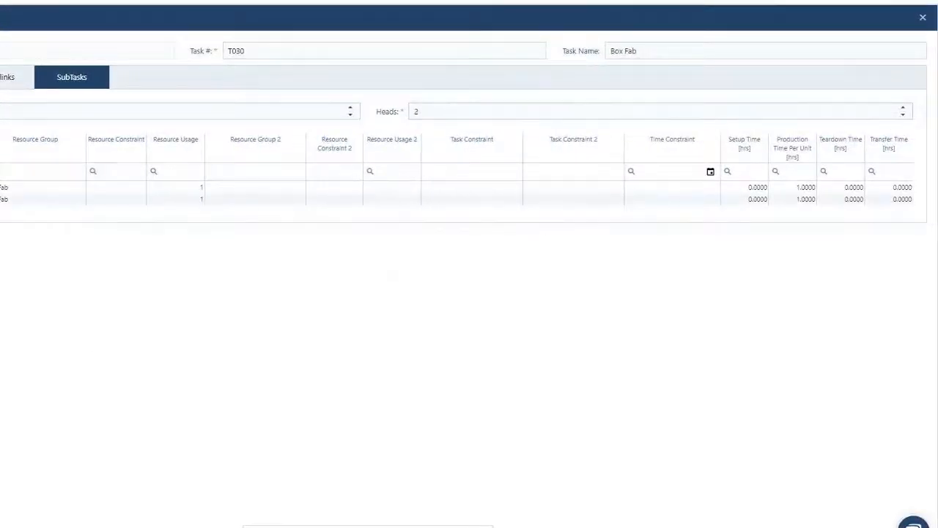
{"action": "left_click", "coordinate": [3, 513]}
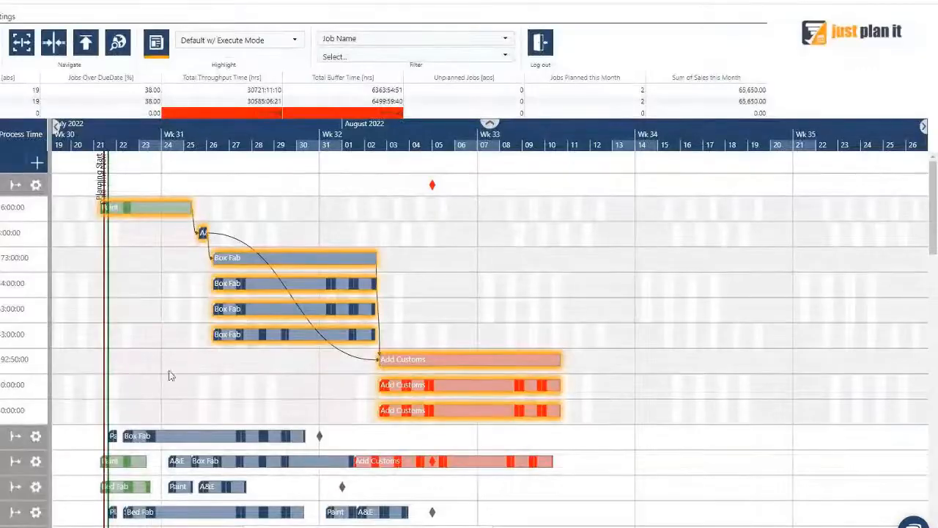
{"action": "left_click", "coordinate": [308, 234]}
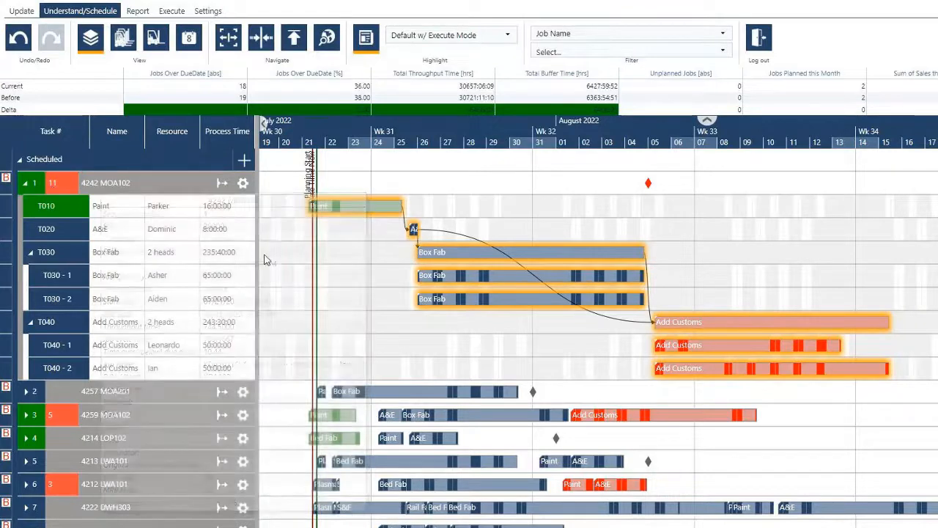
{"action": "left_click", "coordinate": [26, 40]}
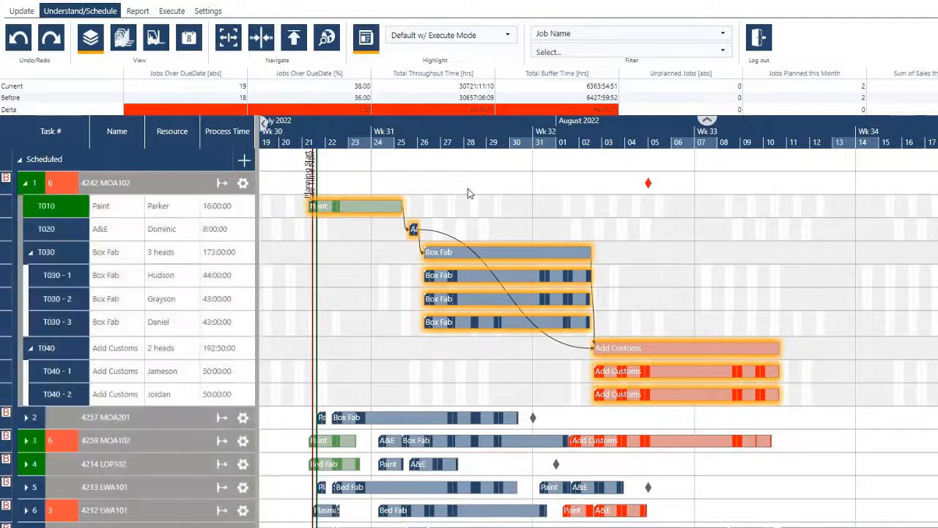
Set the heads of Box Fab task T030 in job 4242 MOA102 to 5
{"action": "right_click", "coordinate": [491, 253]}
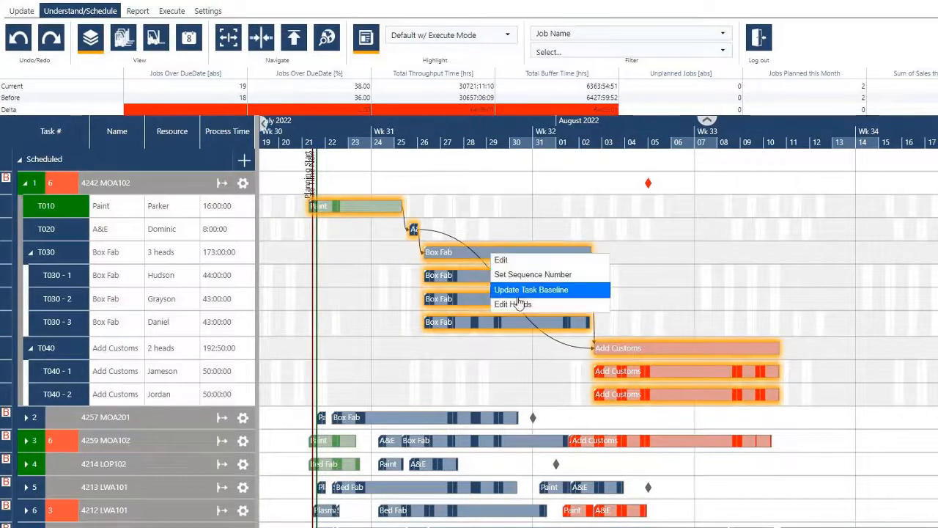
{"action": "left_click", "coordinate": [517, 304]}
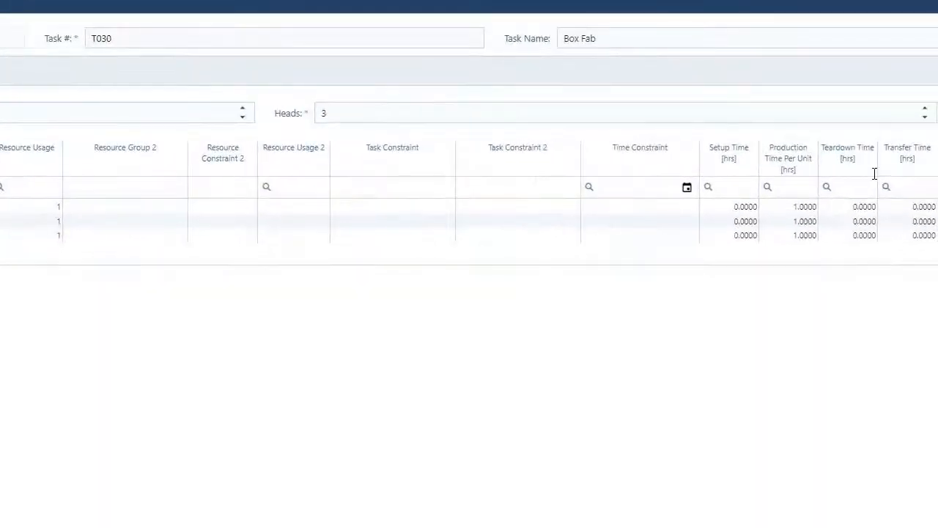
{"action": "left_click", "coordinate": [925, 110]}
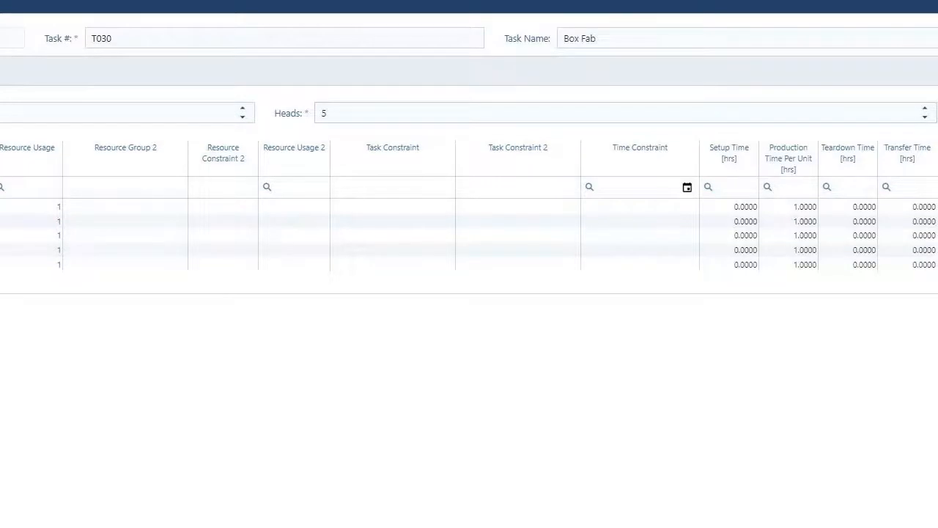
{"action": "left_click", "coordinate": [335, 358]}
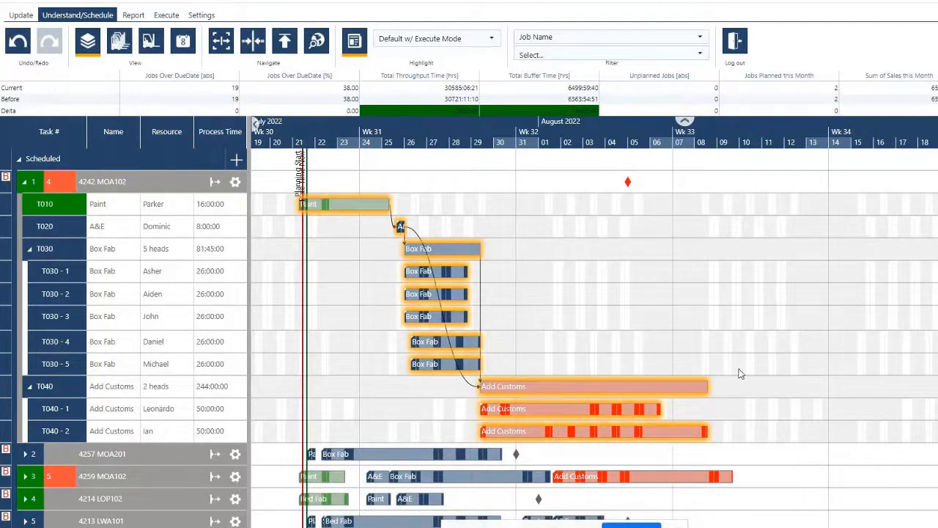
Set the heads of Add Customs task T040 in job 4242 MOA102 to 3 and collapse the job
{"action": "right_click", "coordinate": [520, 392]}
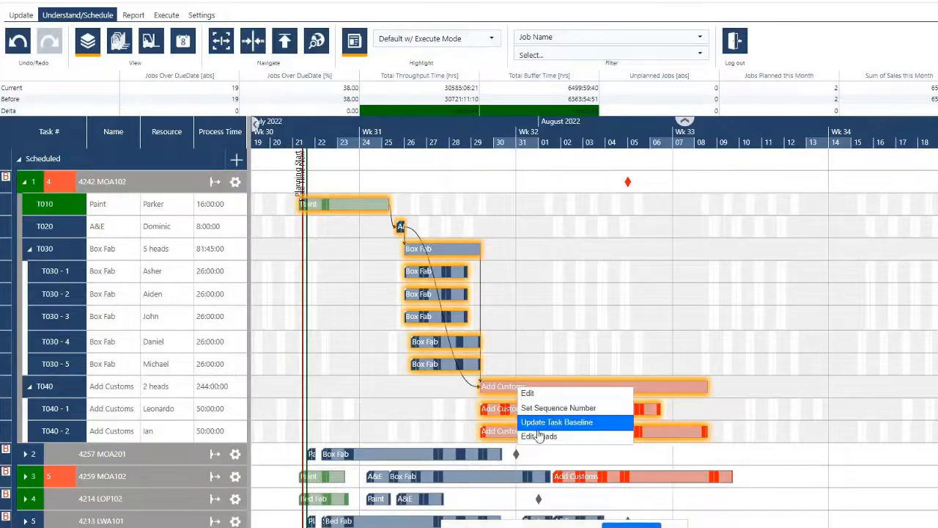
{"action": "left_click", "coordinate": [539, 436]}
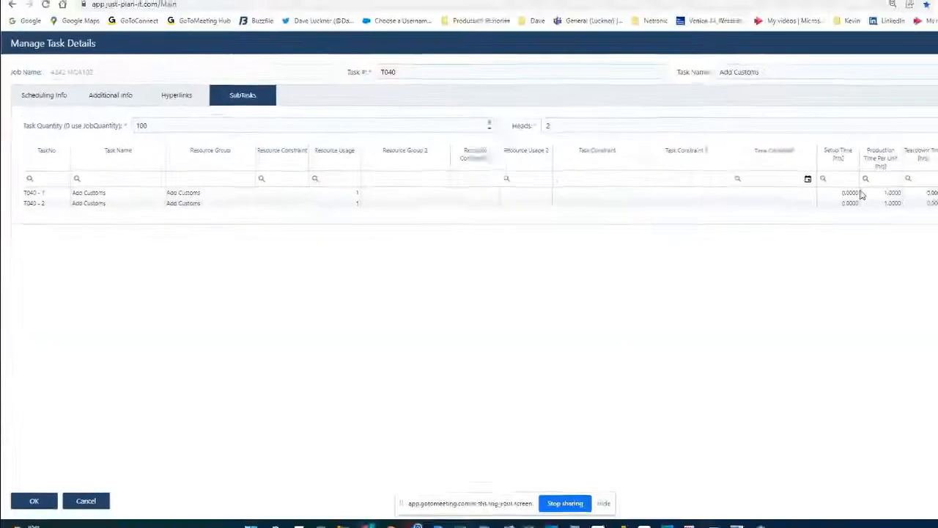
{"action": "left_click", "coordinate": [909, 134]}
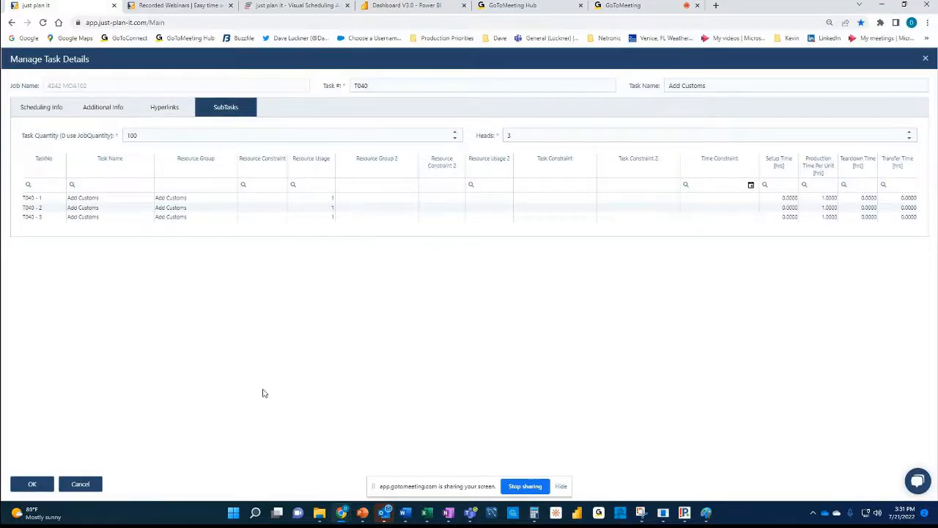
{"action": "left_click", "coordinate": [32, 483]}
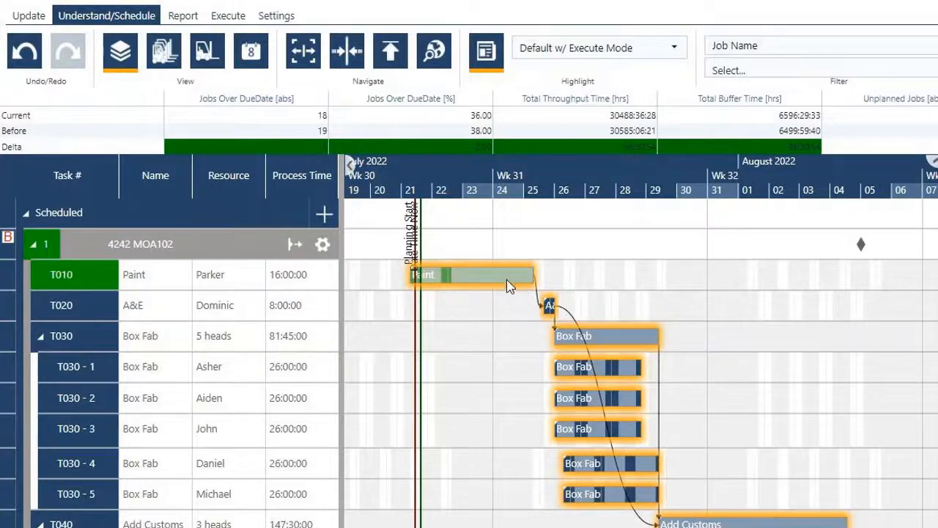
{"action": "mouse_move", "coordinate": [48, 247]}
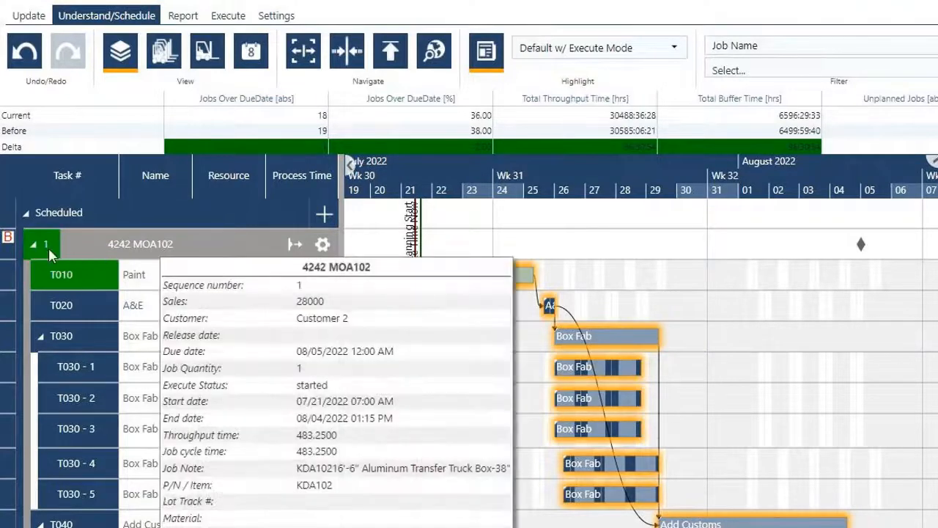
{"action": "left_click", "coordinate": [31, 245]}
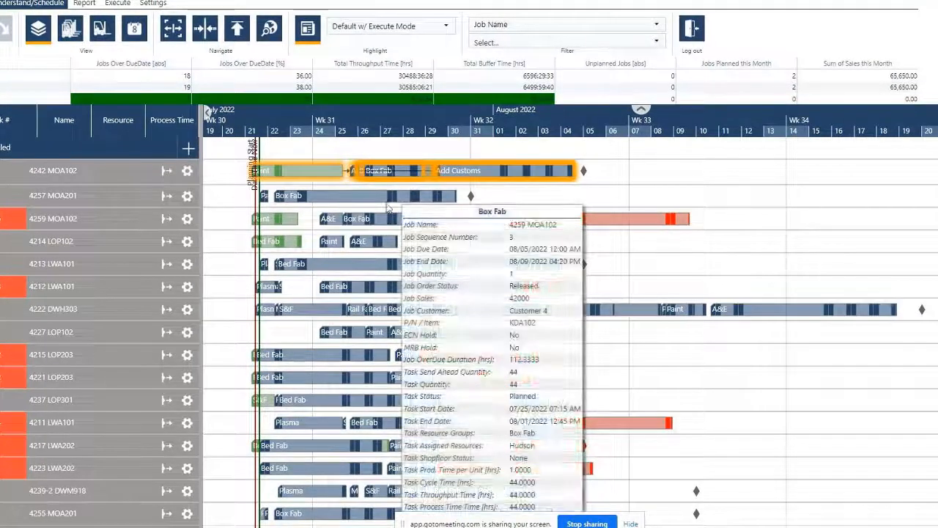
Set the heads of Box Fab task T030 in job 4259 MOA102 to 4
{"action": "right_click", "coordinate": [375, 219]}
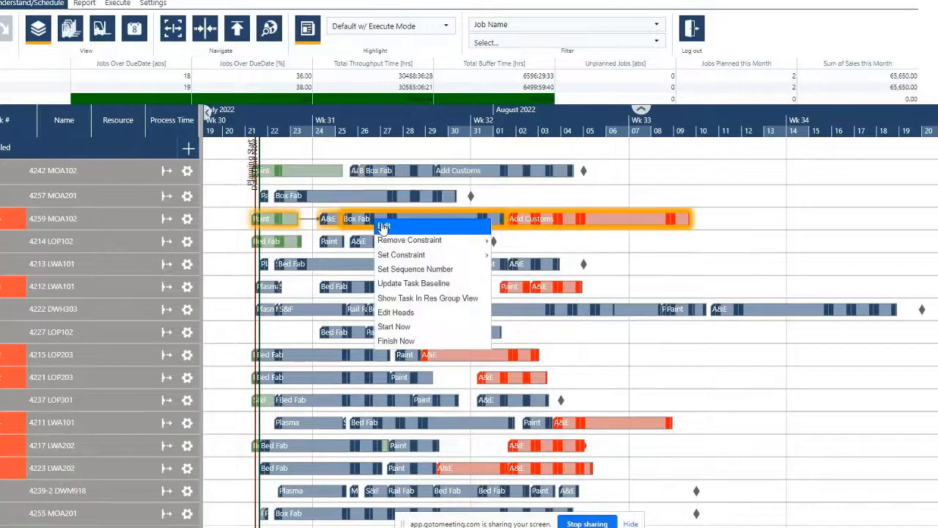
{"action": "left_click", "coordinate": [407, 314]}
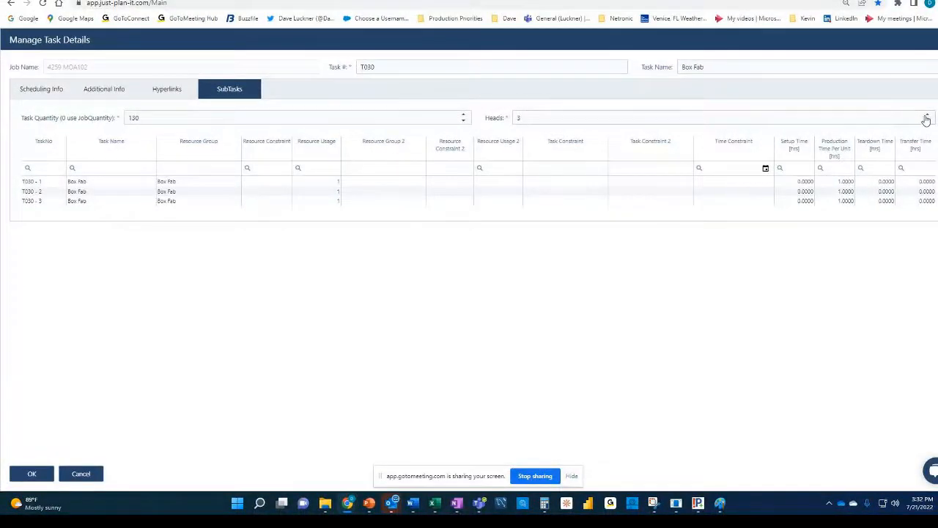
{"action": "left_click", "coordinate": [927, 115]}
{"action": "left_click", "coordinate": [44, 475]}
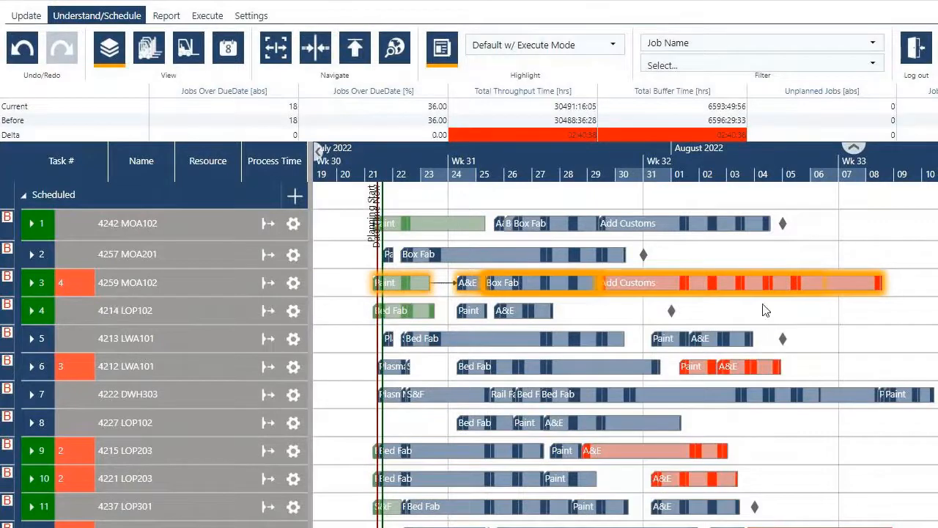
Set the heads of Add Customs task T040 in job 4259 MOA102 to 3
{"action": "right_click", "coordinate": [687, 284]}
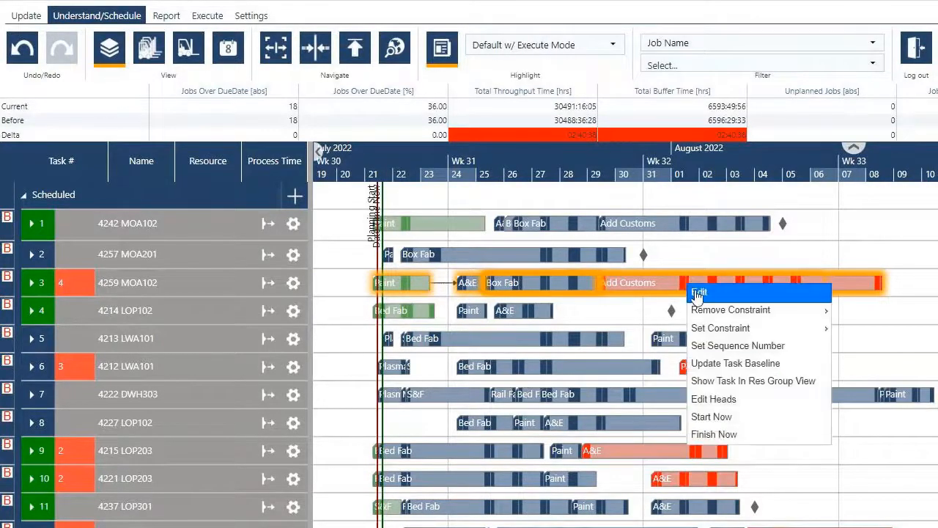
{"action": "left_click", "coordinate": [708, 399]}
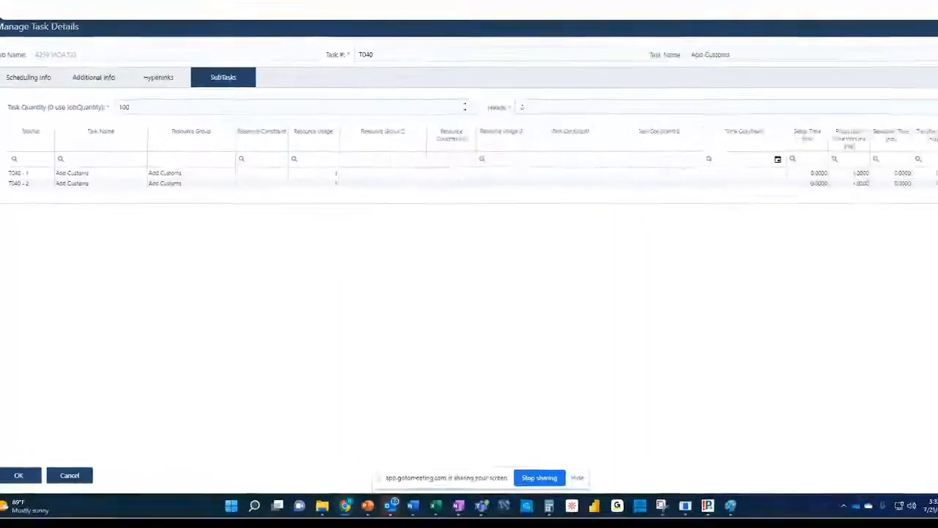
{"action": "left_click", "coordinate": [909, 108]}
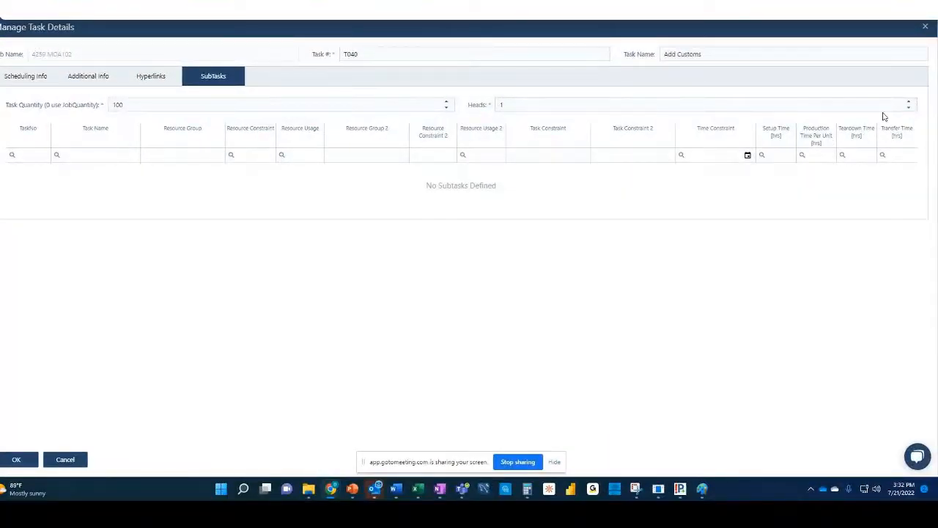
{"action": "left_click", "coordinate": [911, 102]}
{"action": "left_click", "coordinate": [912, 103]}
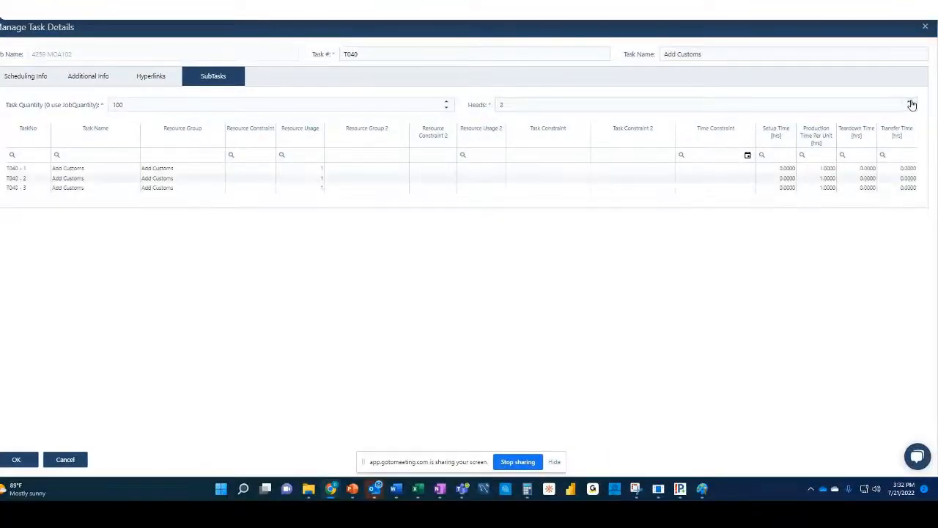
{"action": "left_click", "coordinate": [16, 459]}
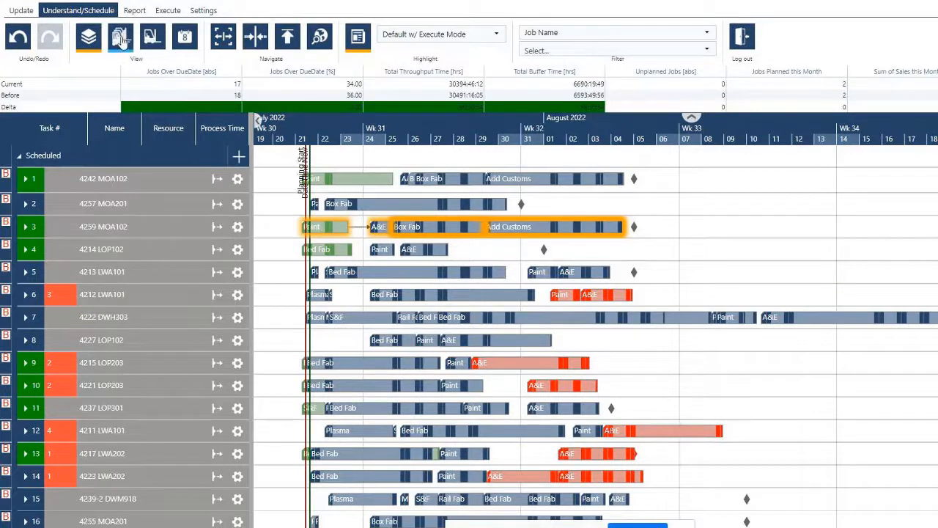
Show the Box Fab task of job 4259 MOA102 in the resource group view
{"action": "right_click", "coordinate": [403, 227]}
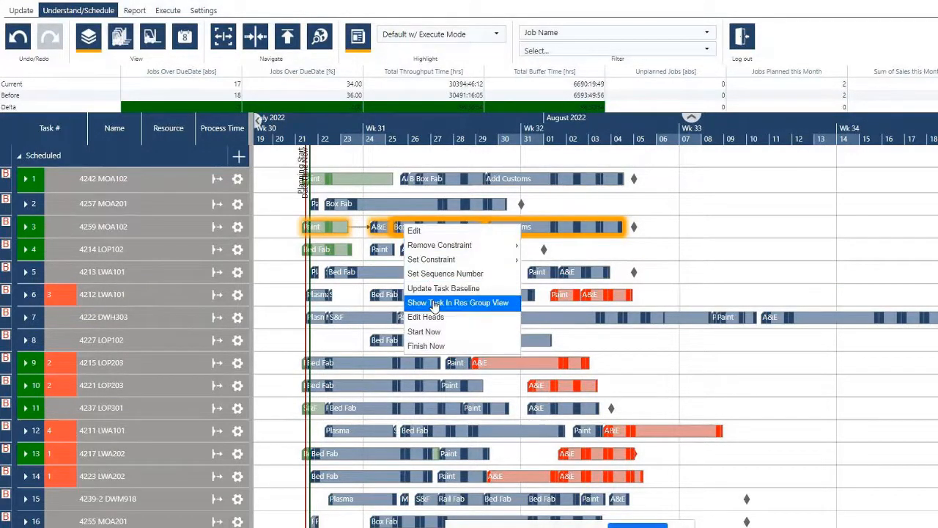
{"action": "left_click", "coordinate": [436, 303]}
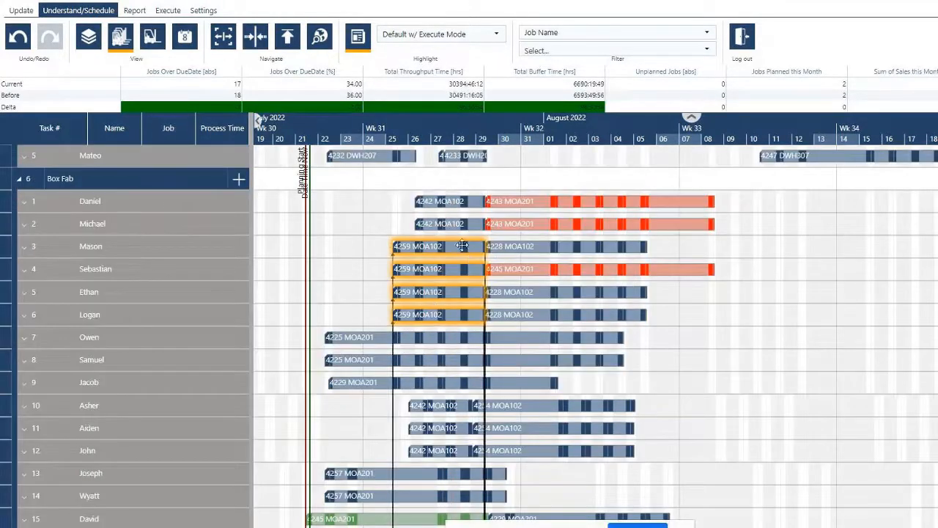
{"action": "scroll", "coordinate": [120, 225], "scroll_direction": "down", "scroll_amount": 1}
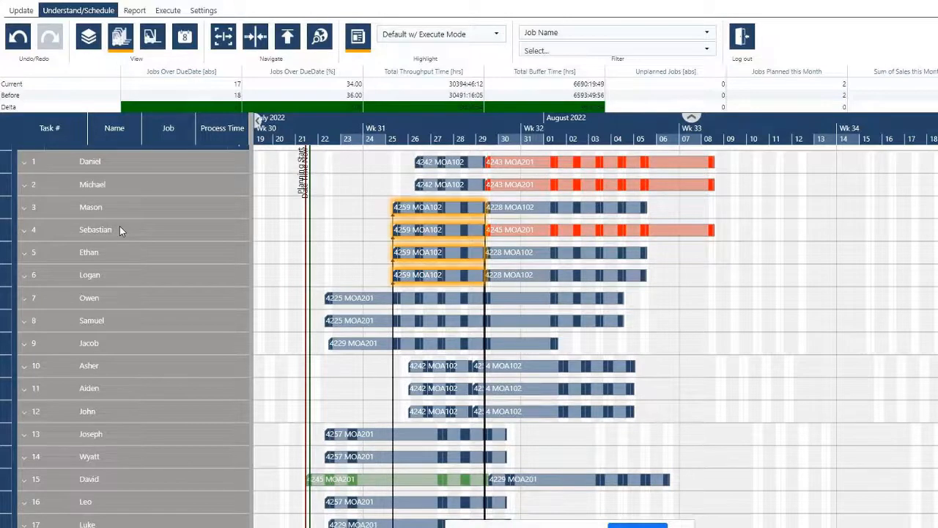
{"action": "scroll", "coordinate": [119, 226], "scroll_direction": "up", "scroll_amount": 1}
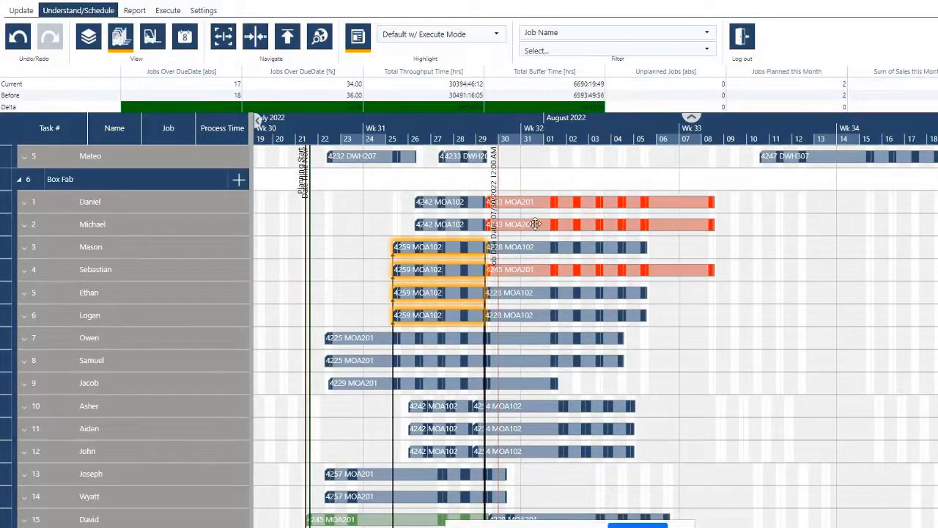
Examine which Box Fab workers are allocated to jobs 4243 MOA201, 4228 MOA102 and 4225 MOA201 by highlighting each job's tasks
{"action": "left_click", "coordinate": [531, 201]}
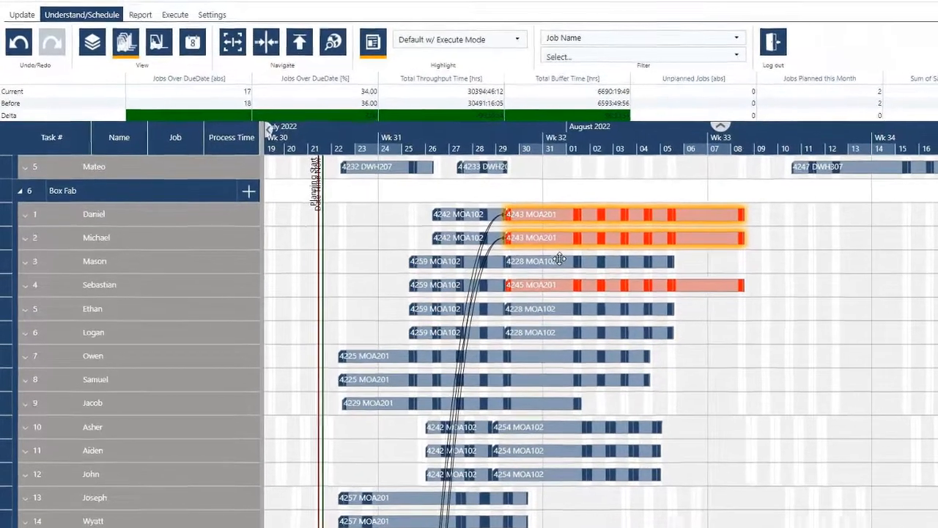
{"action": "left_click", "coordinate": [540, 248]}
{"action": "scroll", "coordinate": [576, 377], "scroll_direction": "down", "scroll_amount": 5}
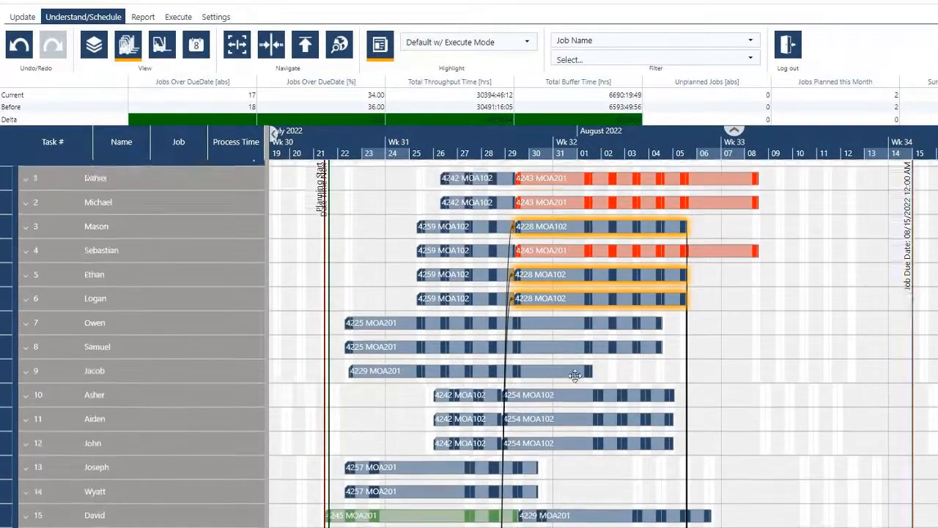
{"action": "scroll", "coordinate": [576, 378], "scroll_direction": "up", "scroll_amount": 3}
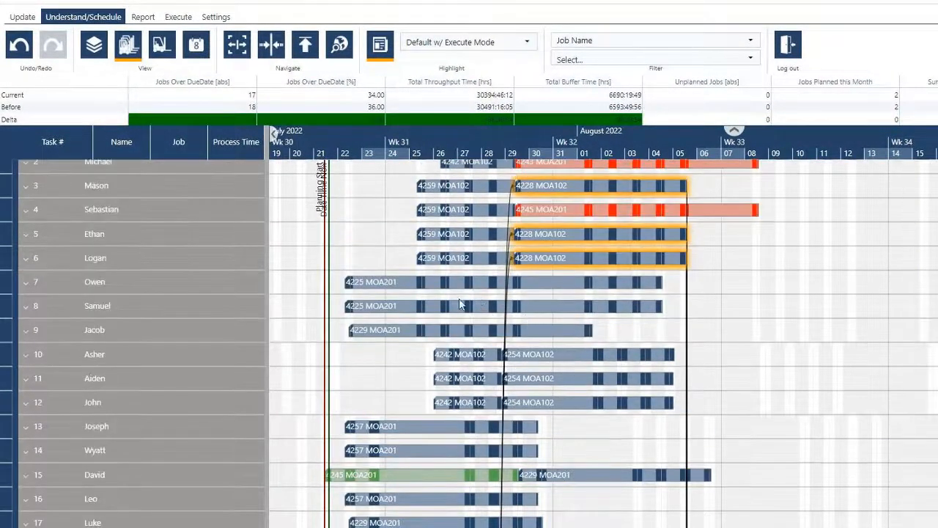
{"action": "left_click", "coordinate": [435, 282]}
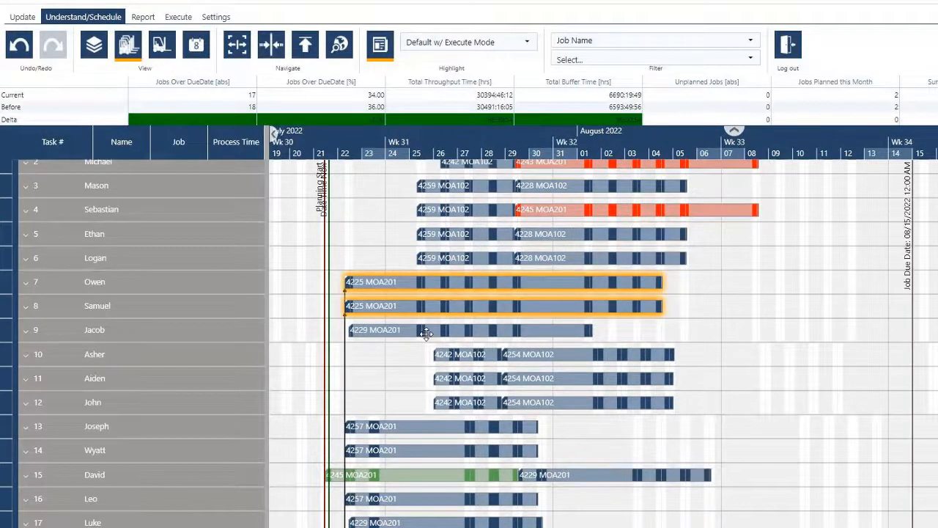
{"action": "scroll", "coordinate": [423, 328], "scroll_direction": "down", "scroll_amount": 3}
{"action": "scroll", "coordinate": [423, 328], "scroll_direction": "up", "scroll_amount": 5}
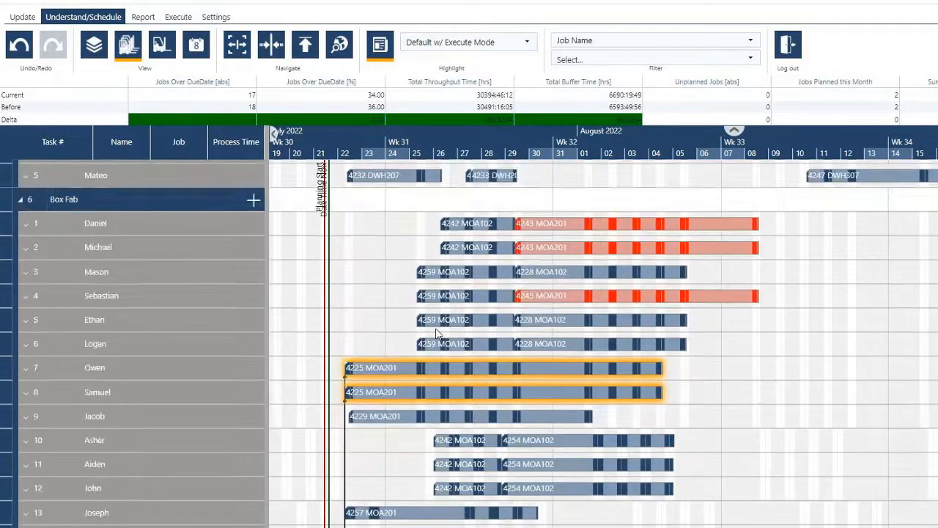